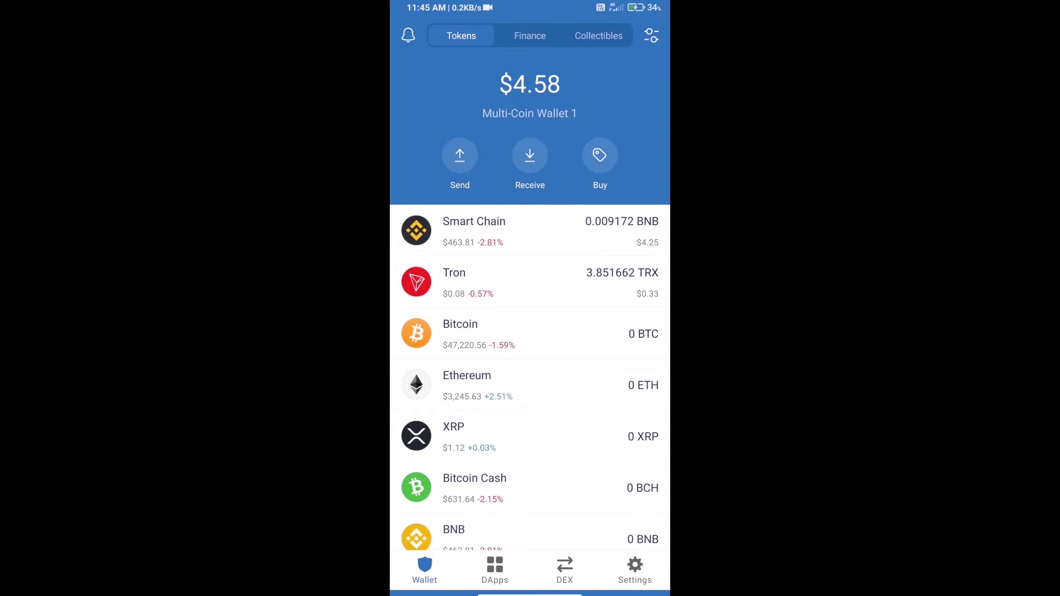
- Search the buy list for bnb, open the Smart Chain BNB purchase, then back out
click(600, 154)
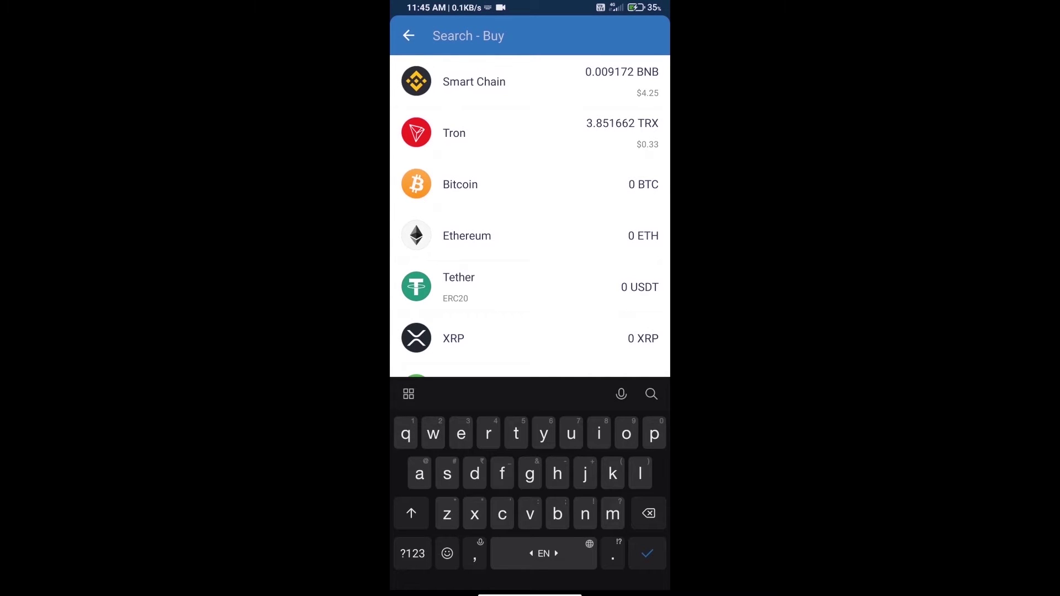
text(bnb)
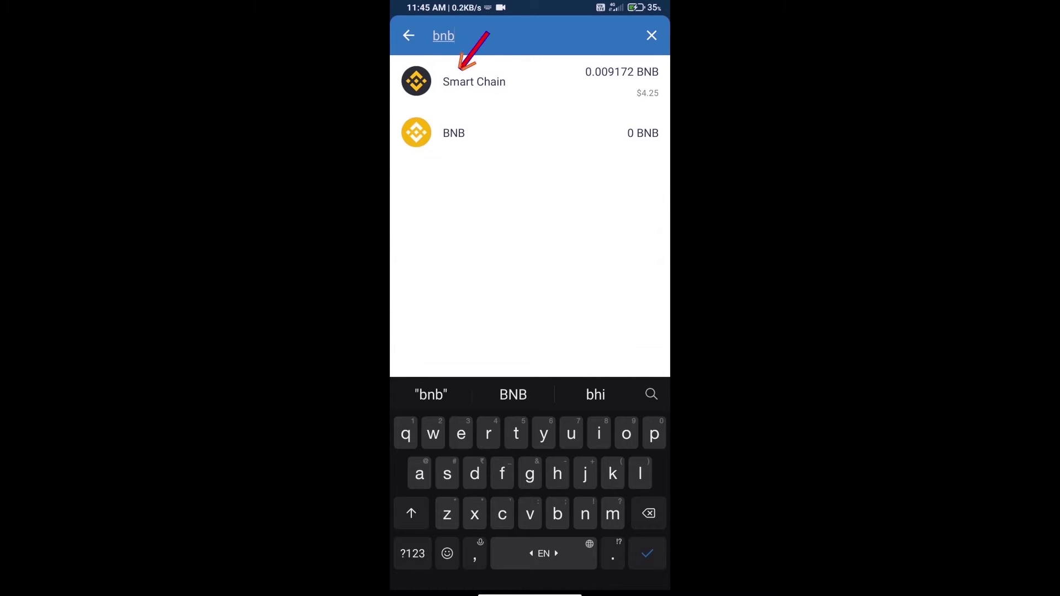
click(474, 82)
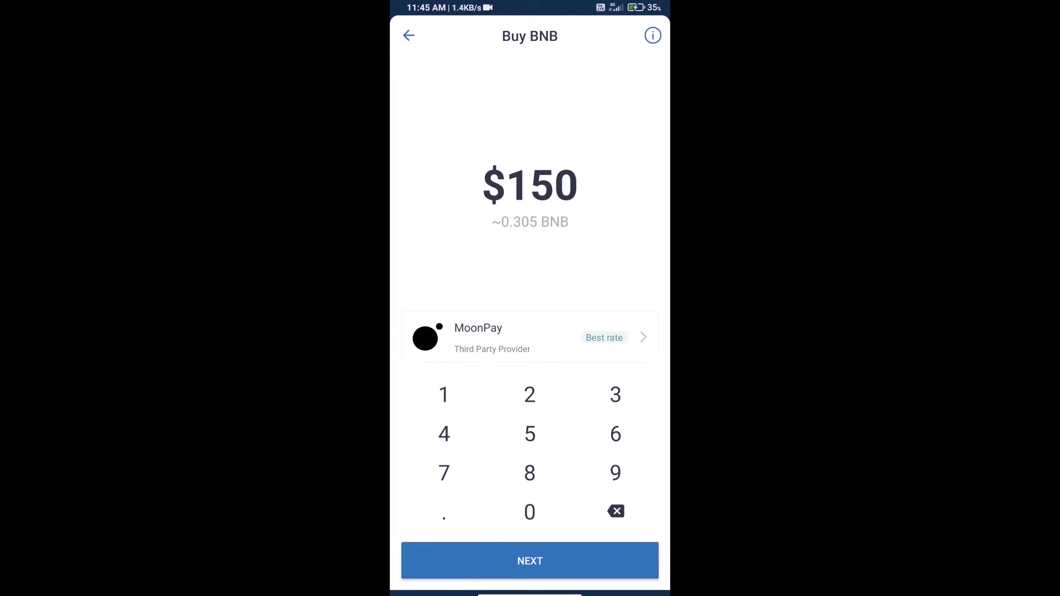
text(50)
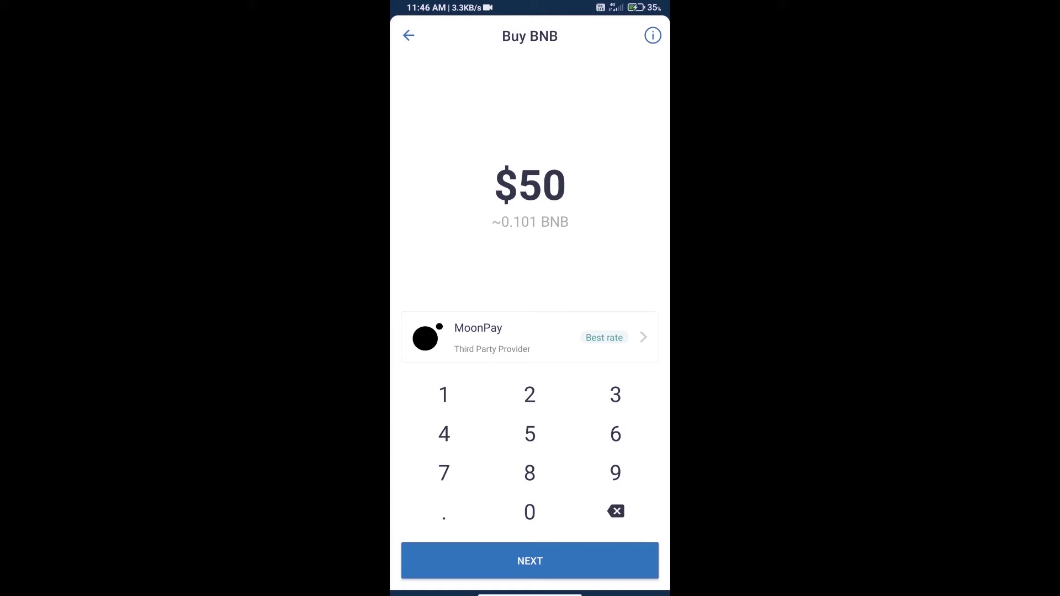
click(409, 36)
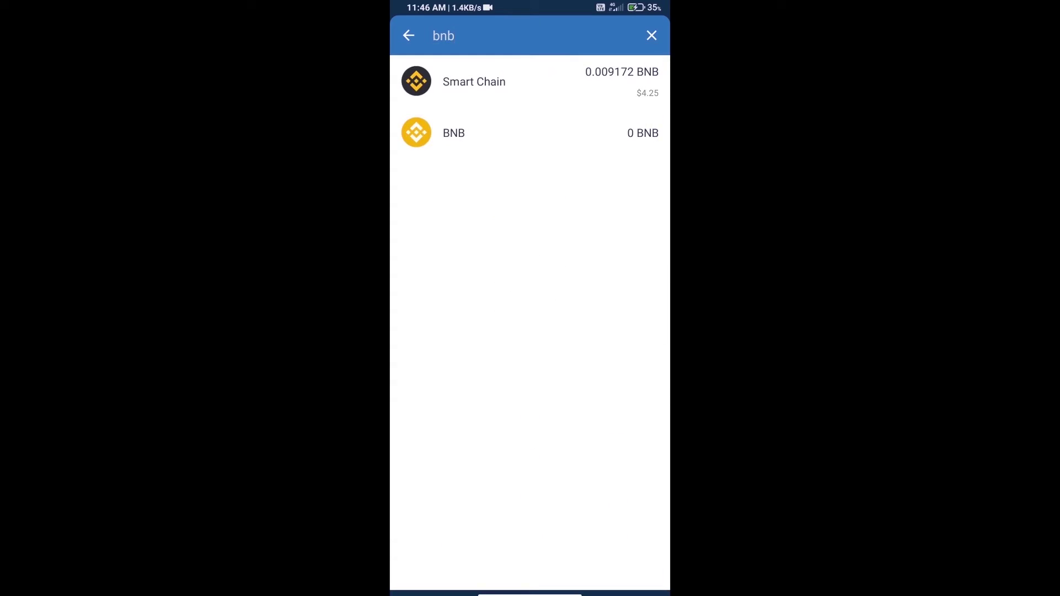
- Go from the wallet home to DApps and open PancakeSwap from the history
click(407, 36)
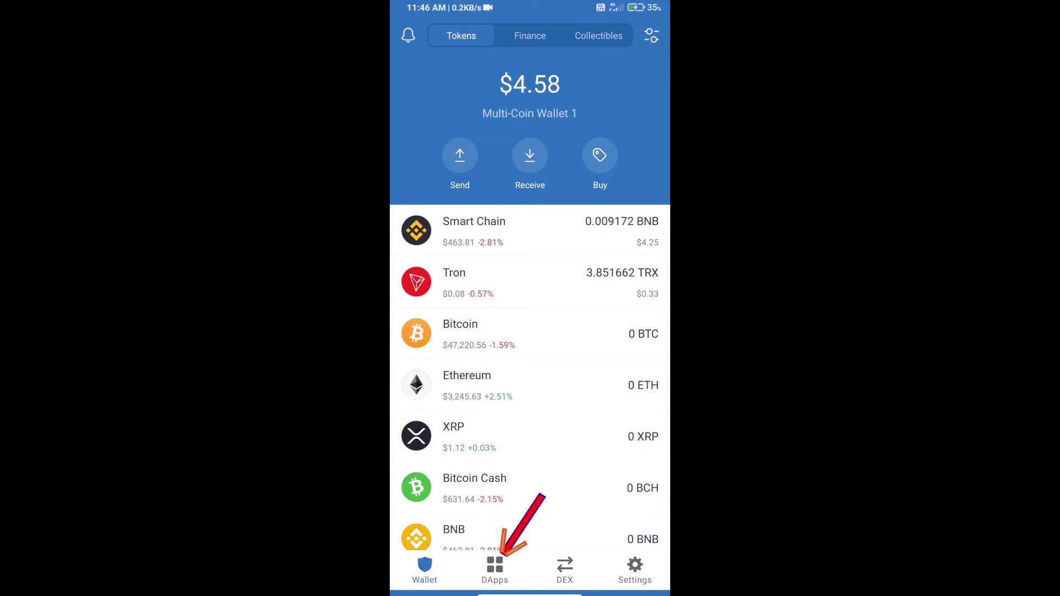
click(495, 570)
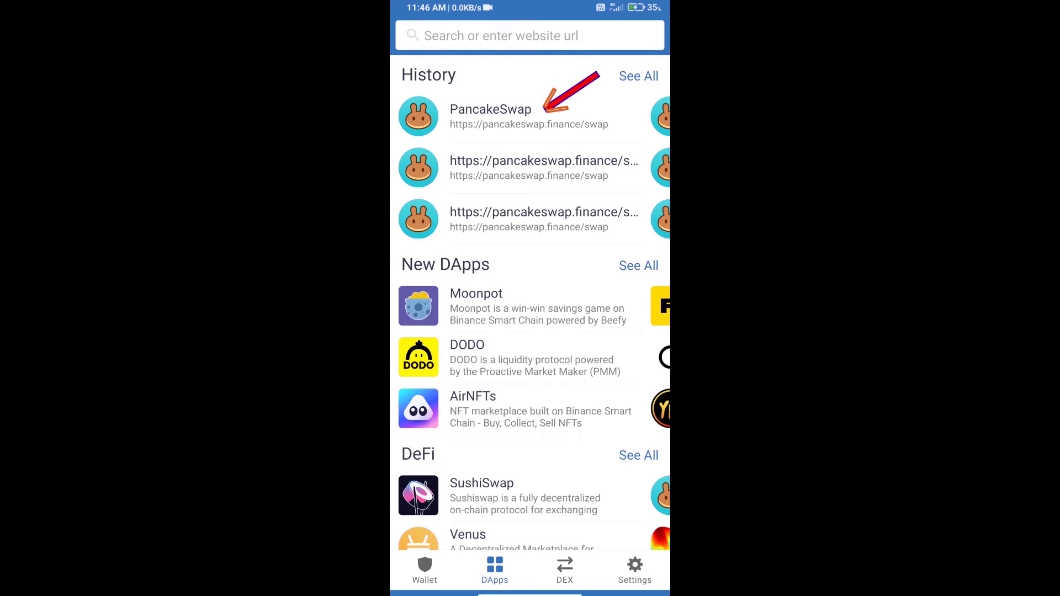
click(498, 116)
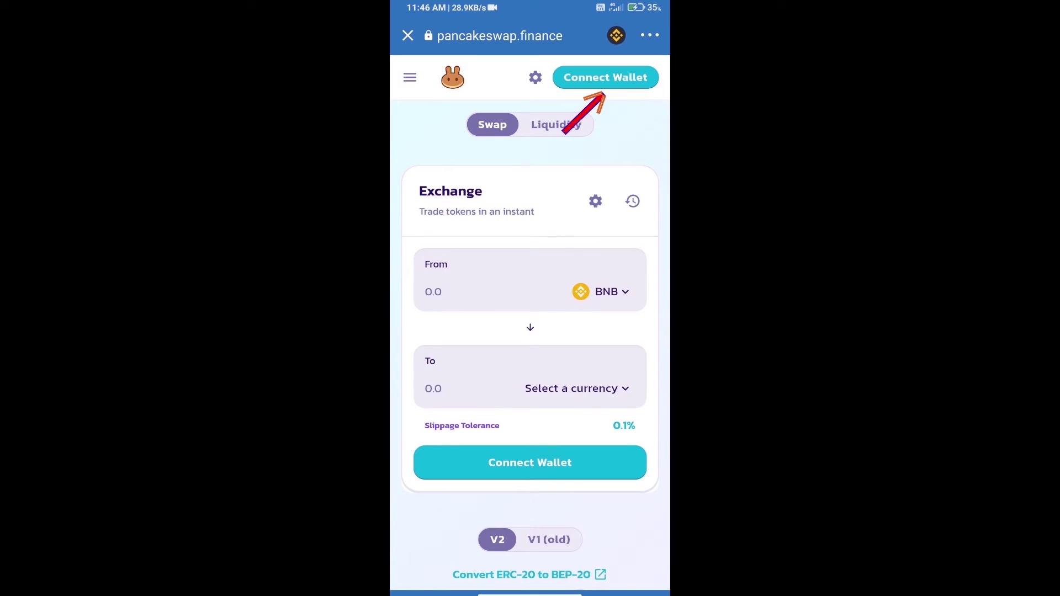
- Connect Trust Wallet to PancakeSwap and copy the CPHR BEP20 contract address from CoinMarketCap
click(605, 77)
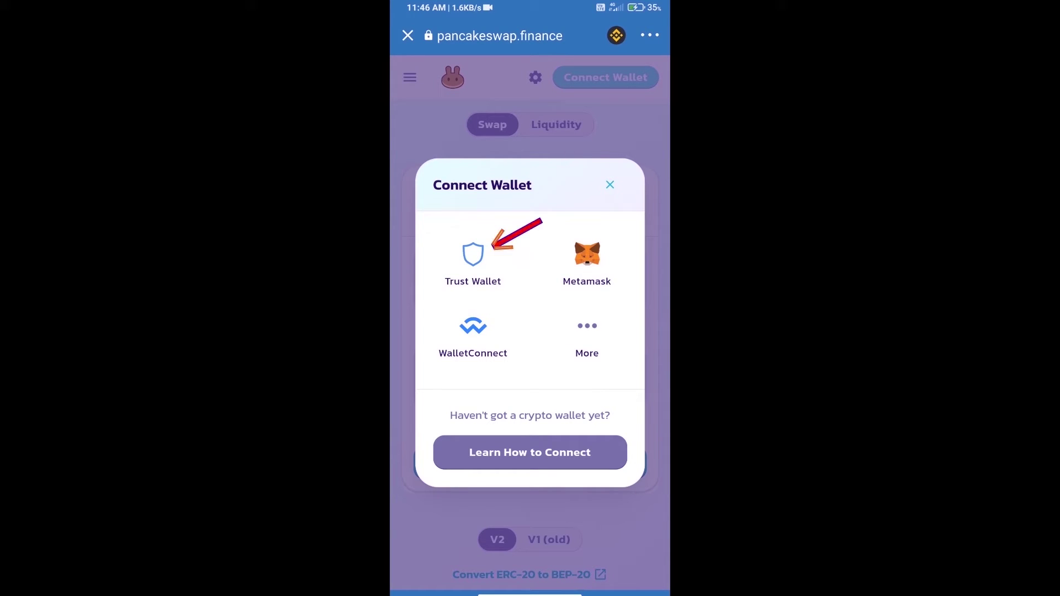
click(473, 257)
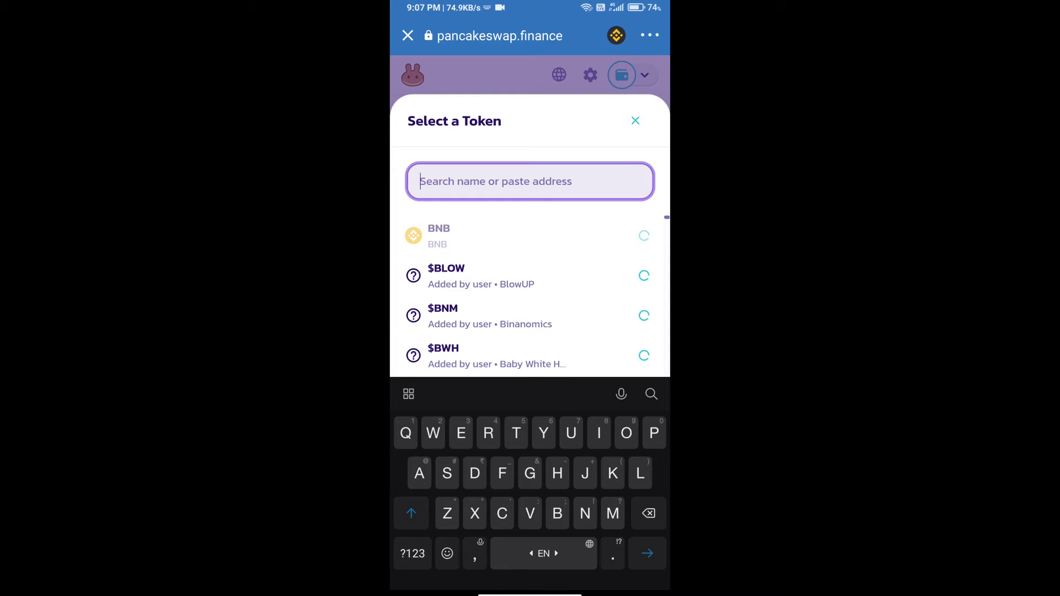
drag(531, 593, 530, 349)
click(599, 357)
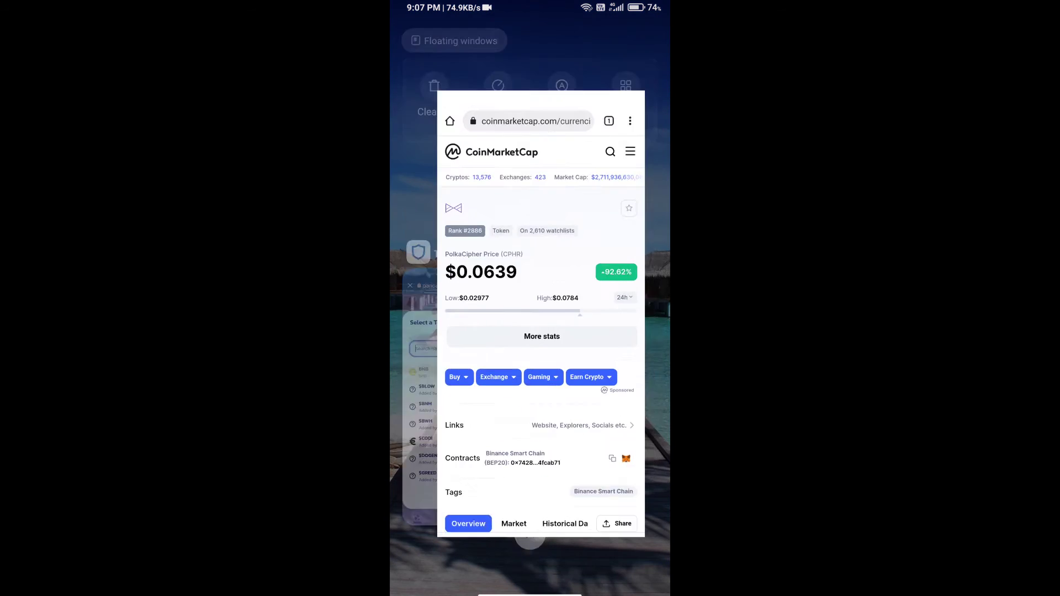
click(627, 491)
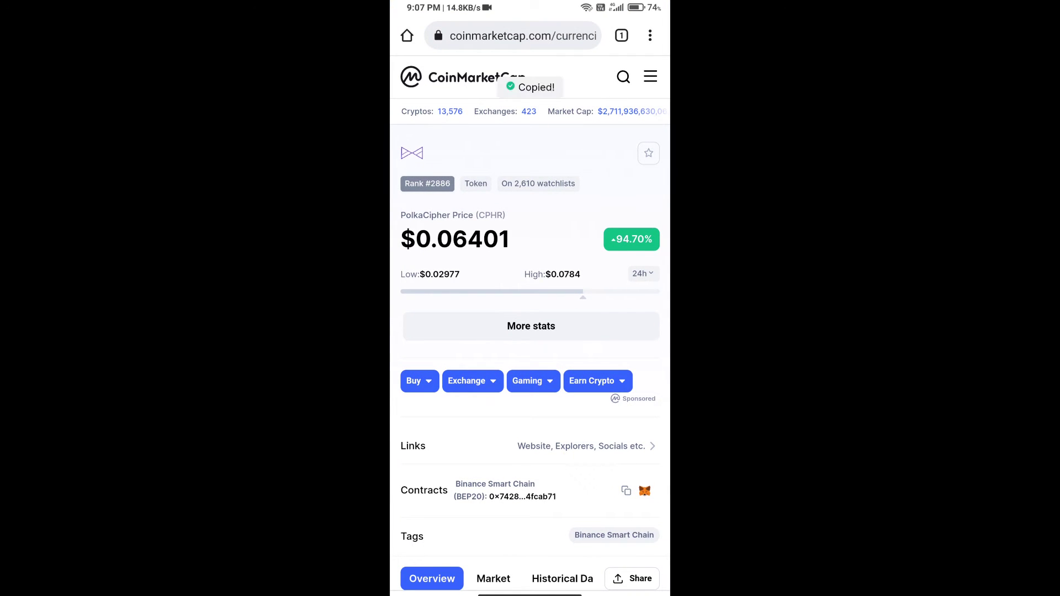
drag(530, 593, 530, 348)
click(599, 373)
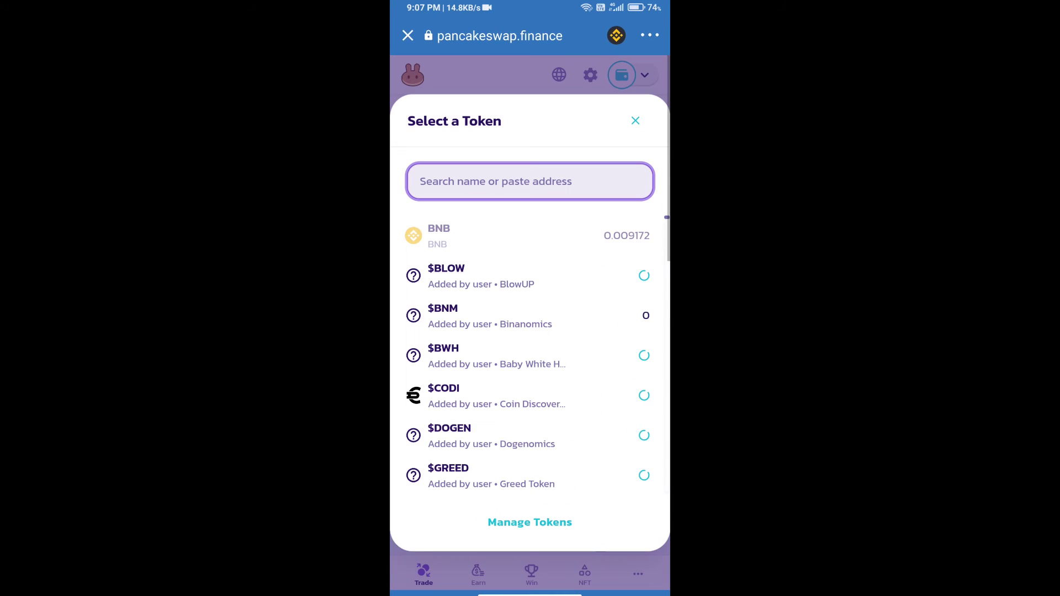
- Paste the CPHR contract address and import PolkaCipher, acknowledging the unknown-token warning
click(530, 181)
click(426, 146)
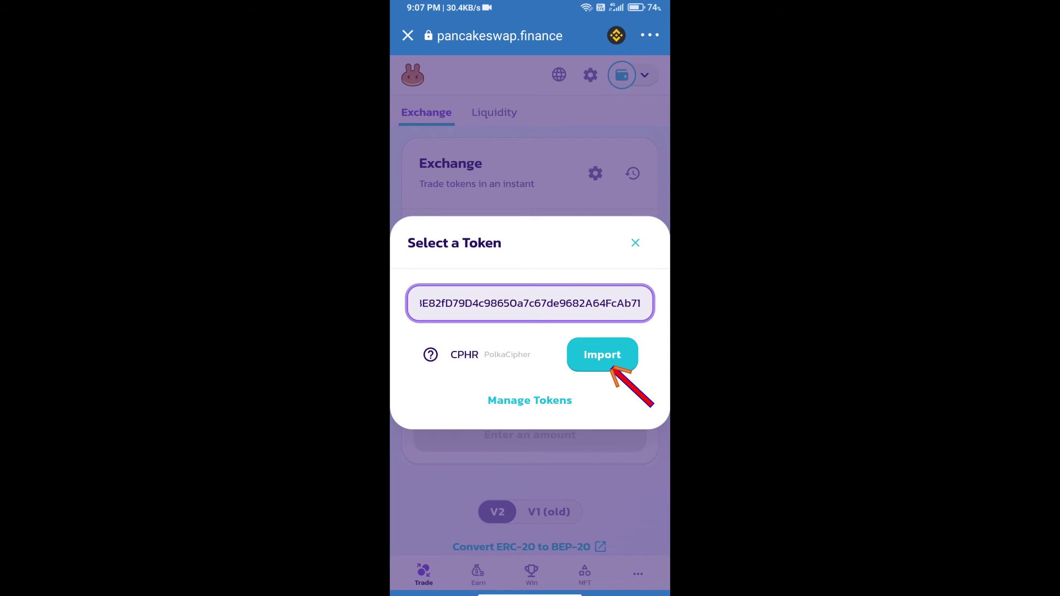
click(603, 354)
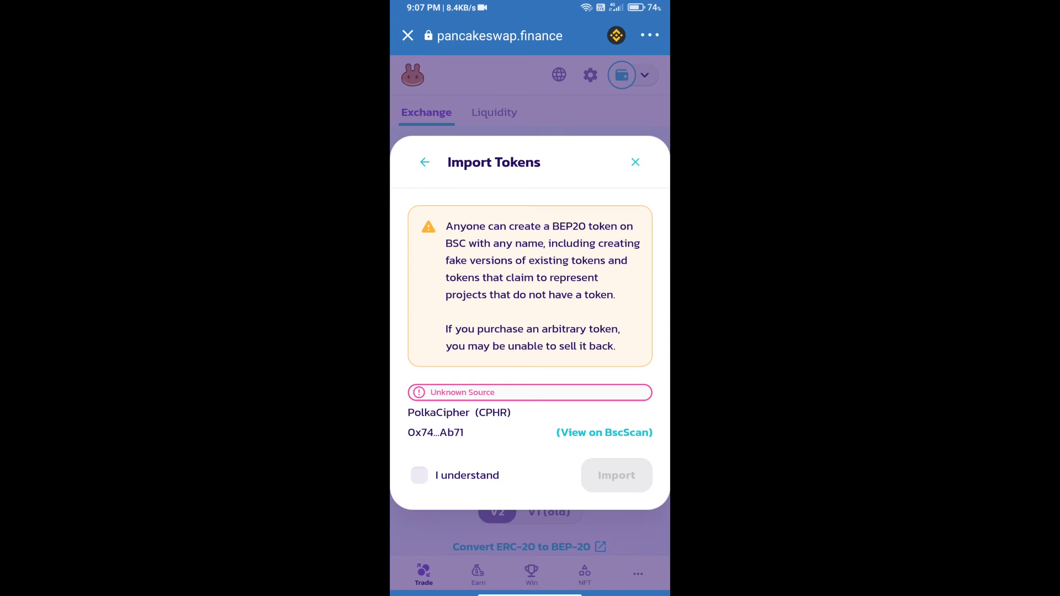
click(420, 476)
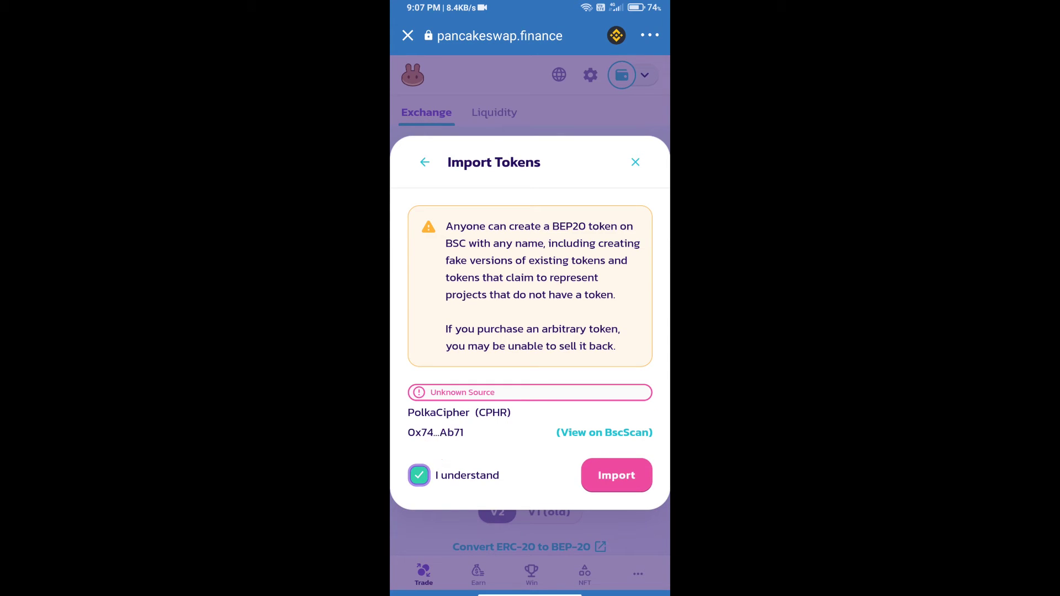
click(616, 475)
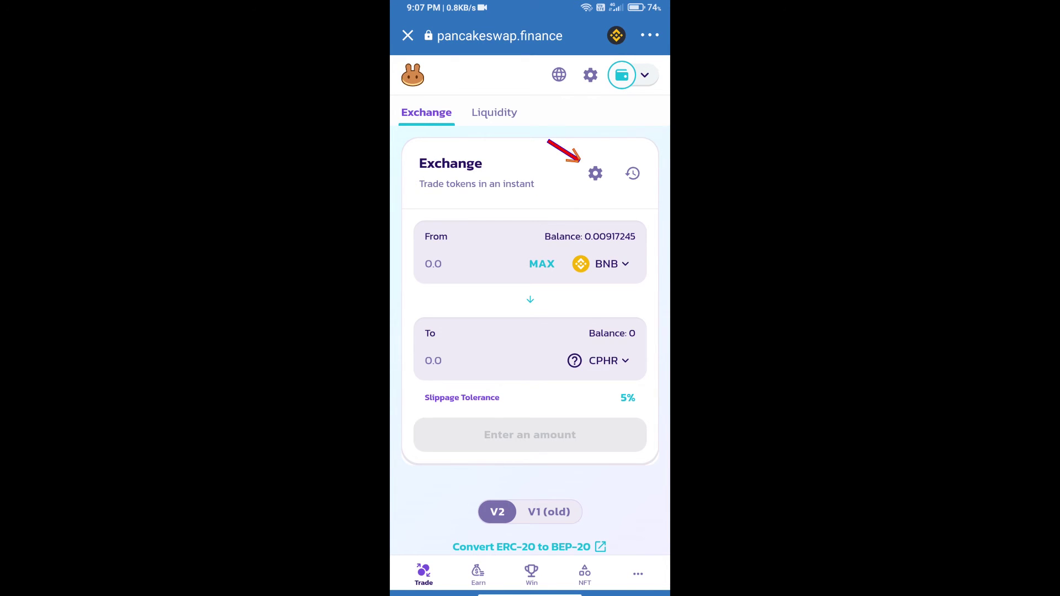
- Enter 1 as the custom slippage tolerance in the swap settings, replacing 5%
click(596, 173)
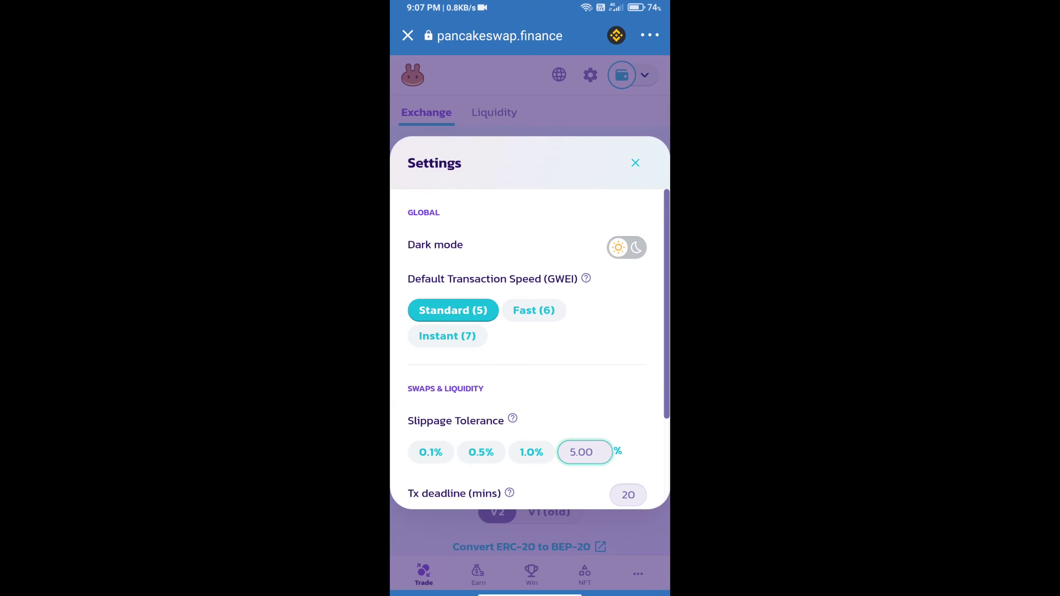
click(584, 452)
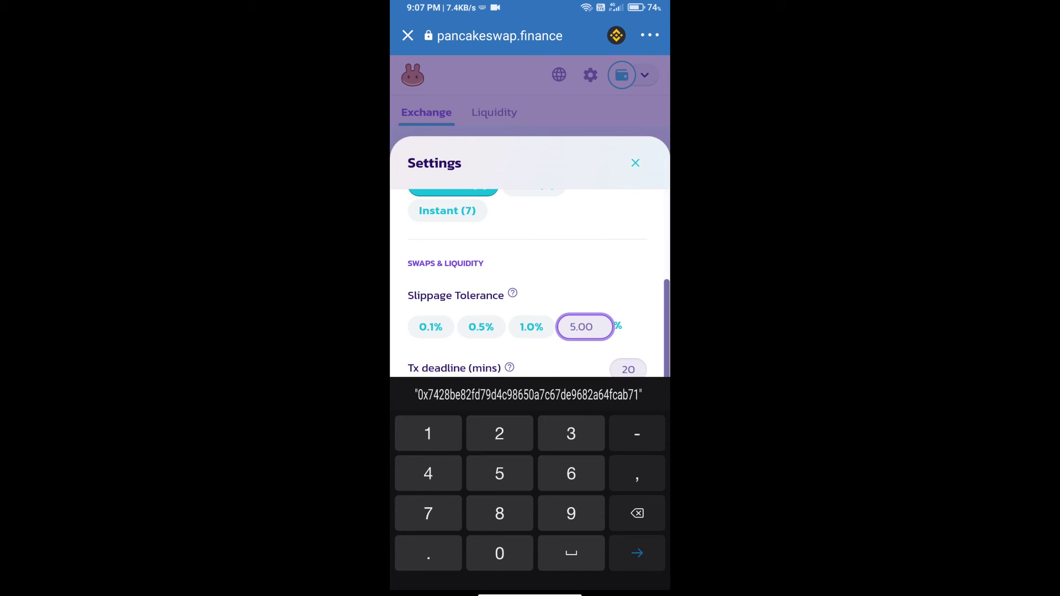
text(1)
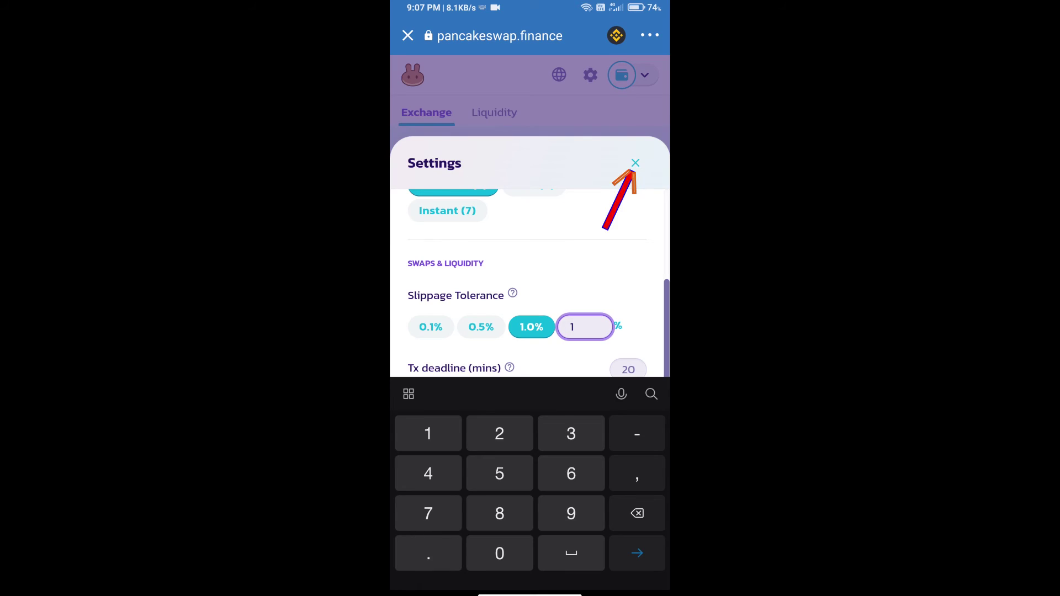
click(635, 163)
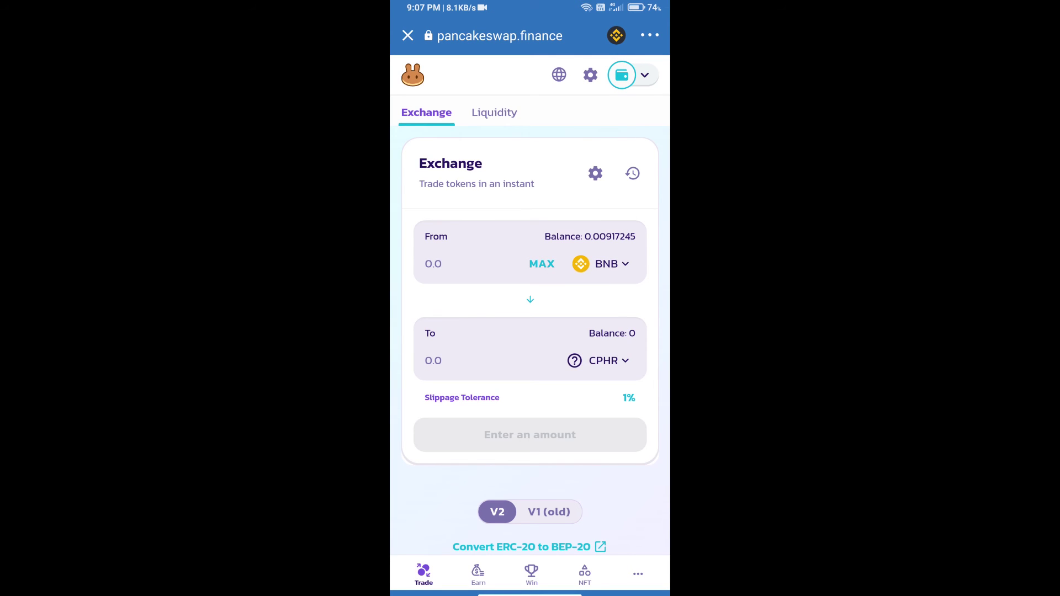
- Swap about 0.00118 BNB for 10 CPHR, accepting the updated price
click(464, 361)
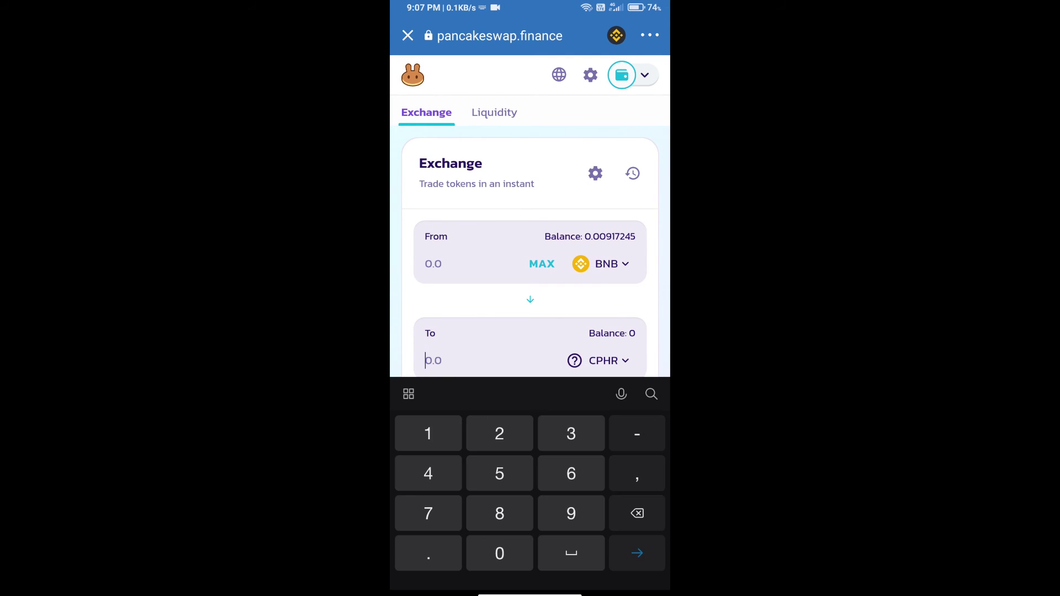
text(10)
scroll(530, 216, down, 5)
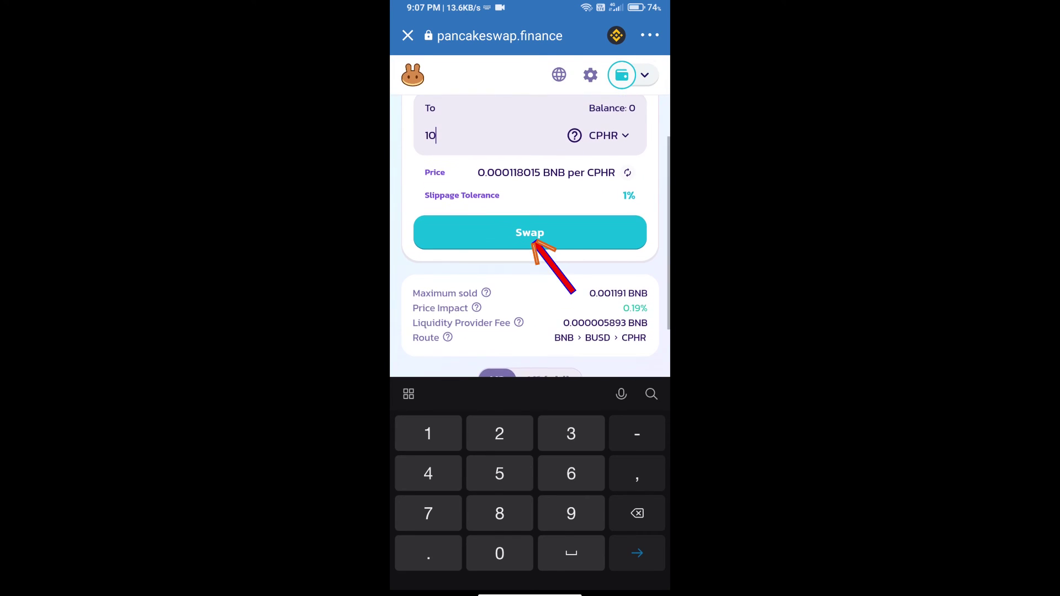
click(530, 233)
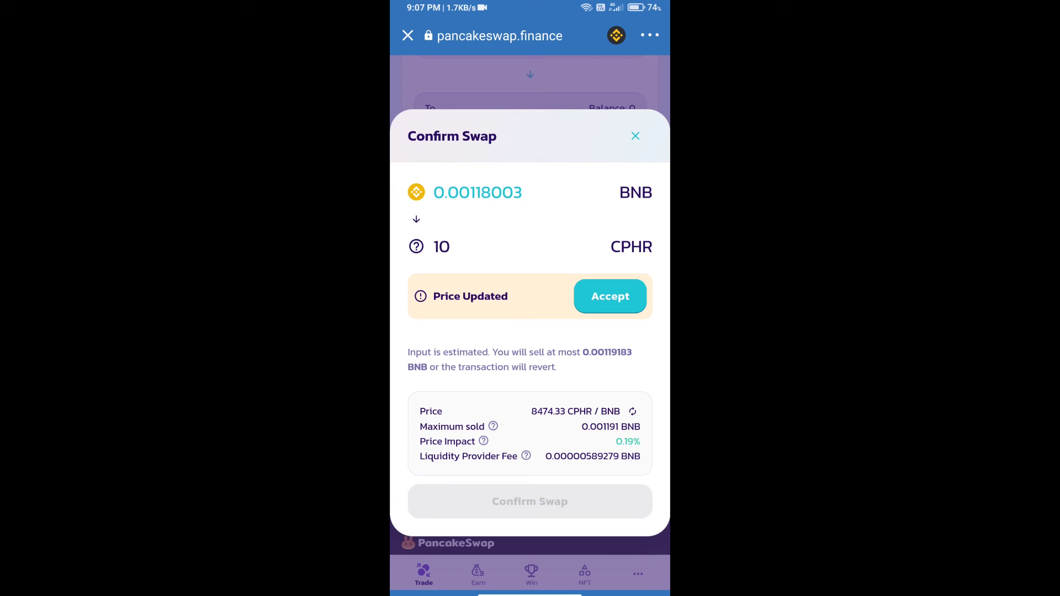
click(611, 296)
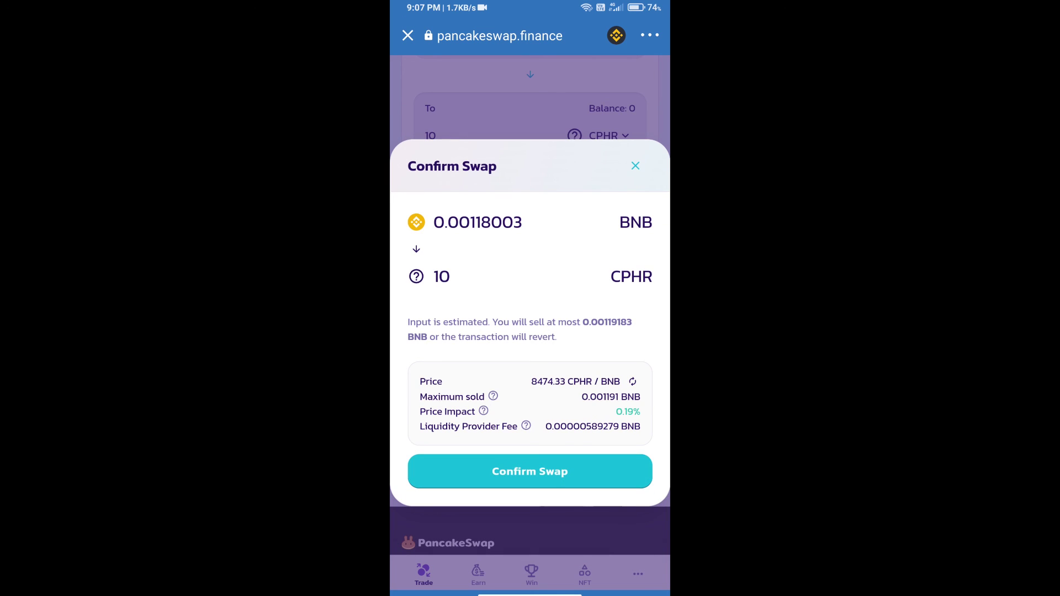